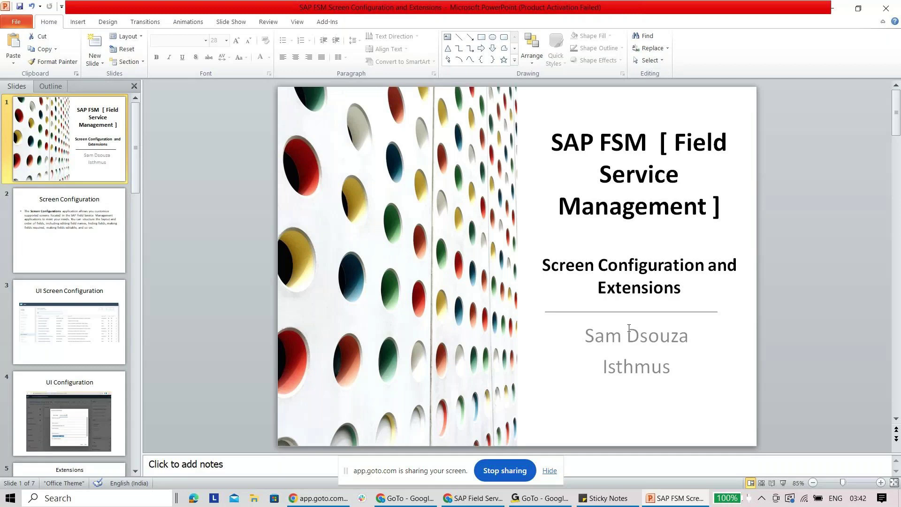
Switch to Chrome and pick Planning and Dispatching to reach the new Service Call form.
click(473, 498)
click(47, 64)
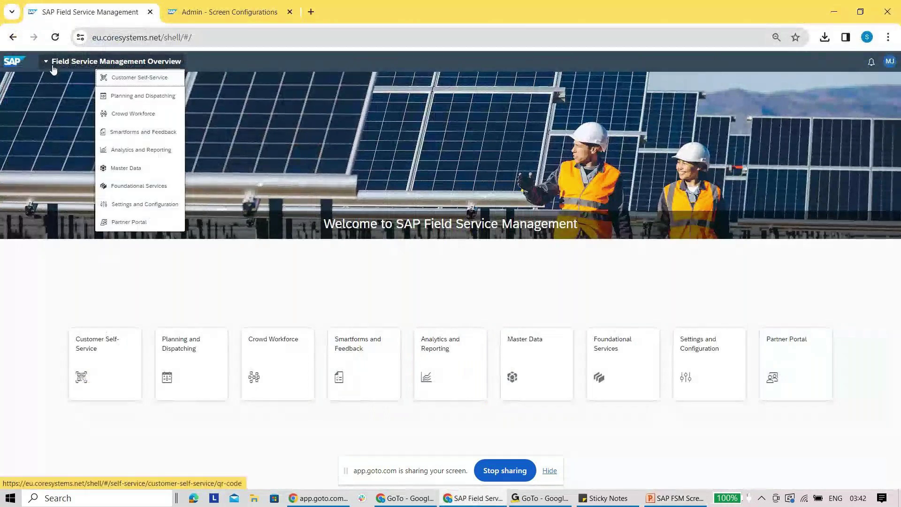
click(110, 93)
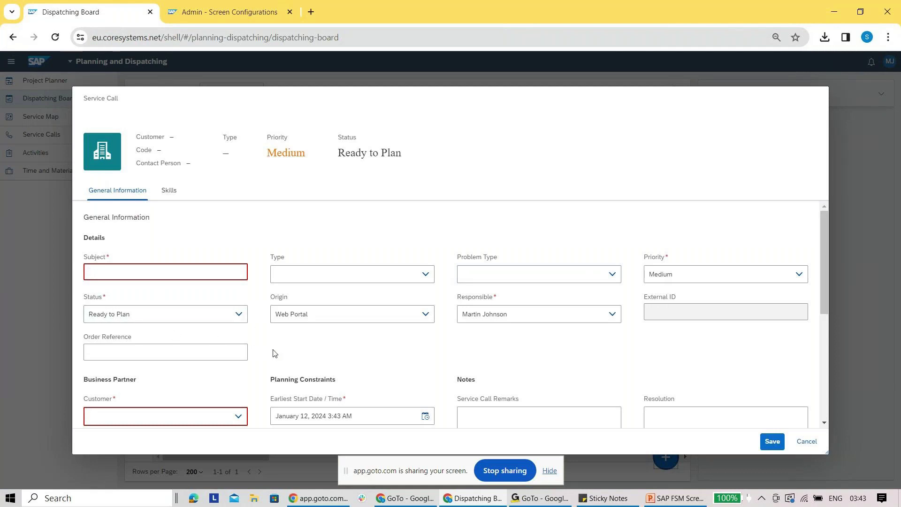
Review the Origin options (Email, Telephone, Web Portal), keep Web Portal, and return to PowerPoint.
click(426, 315)
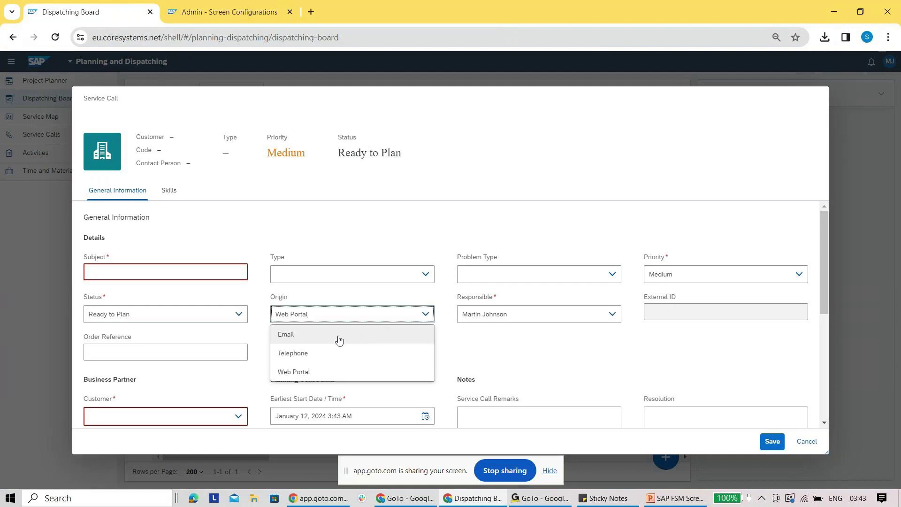
click(472, 354)
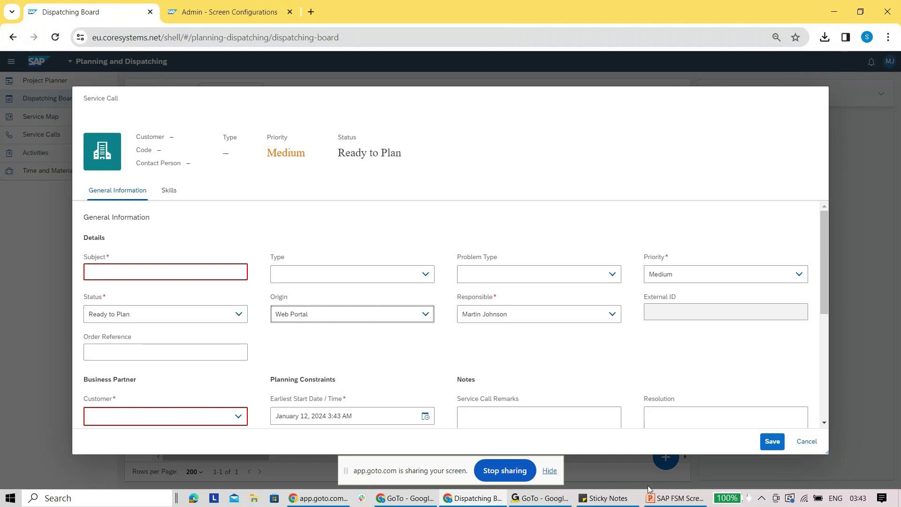
click(658, 496)
Go through the Screen Configuration and UI Screen Configuration slides, then return to the Service Call form.
click(55, 257)
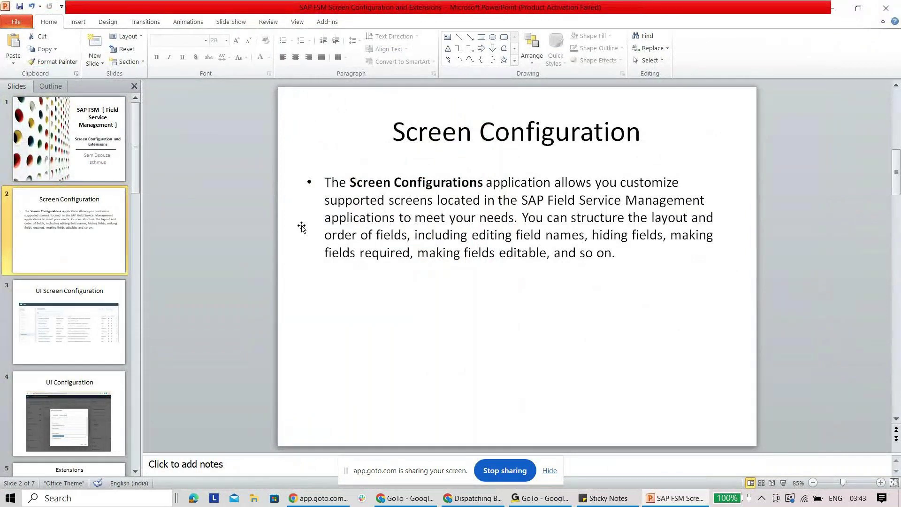
key(Page_Down)
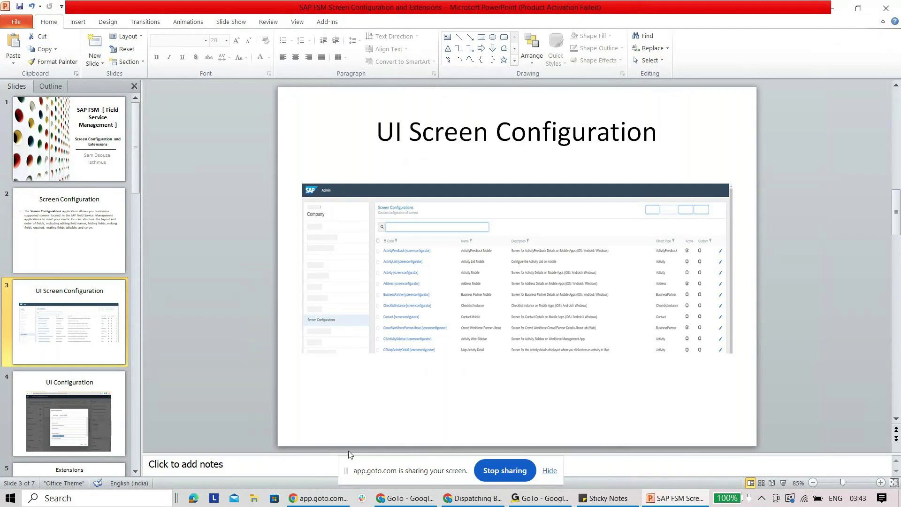
click(463, 500)
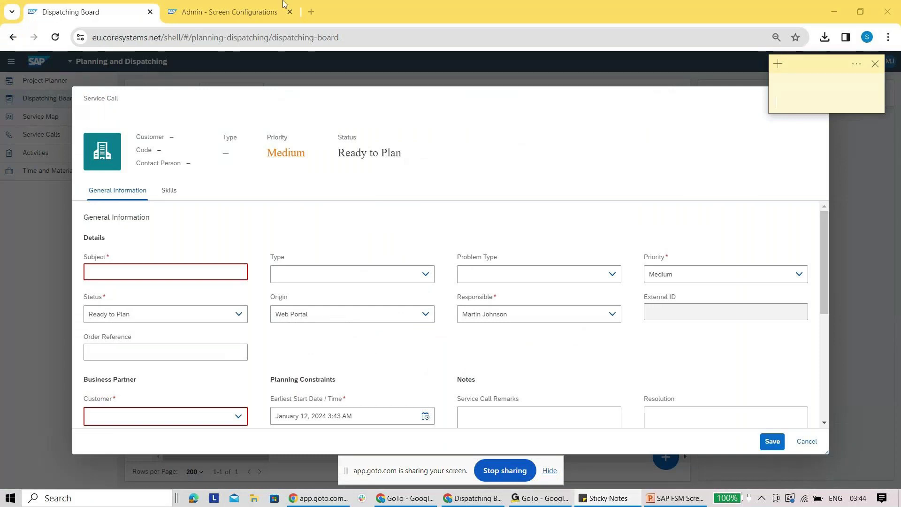
Switch to the Admin - Screen Configurations browser tab listing the custom screen configurations.
mouse_move(237, 4)
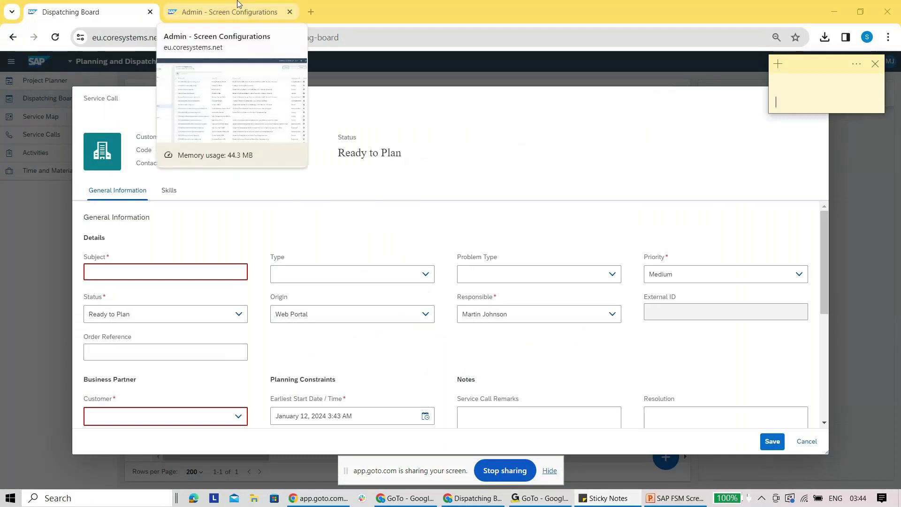
click(237, 6)
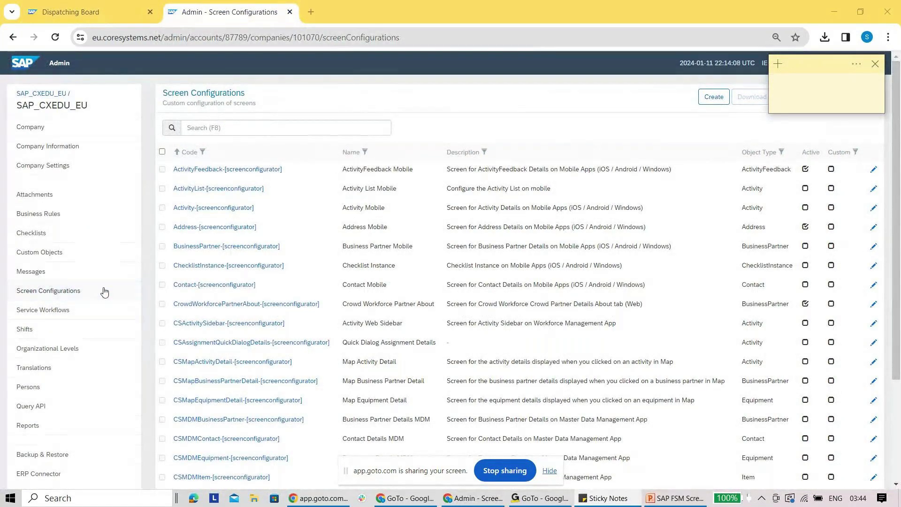
click(72, 294)
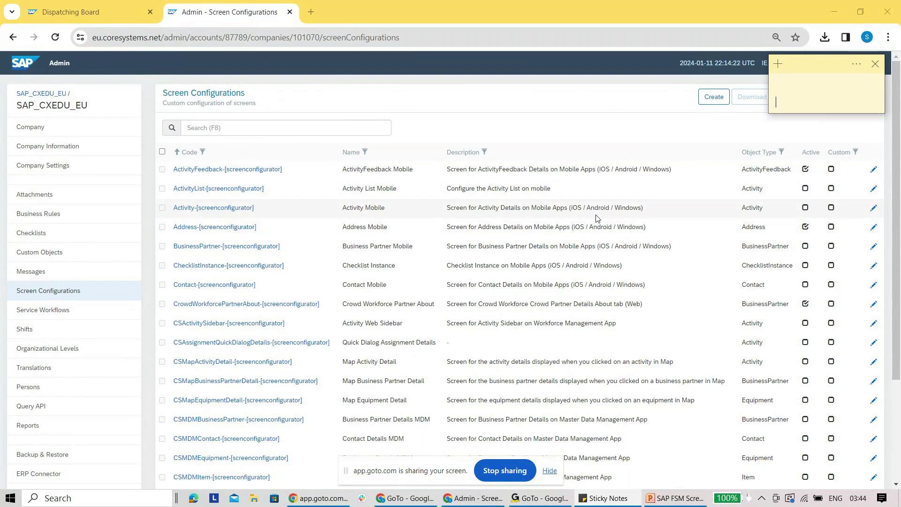
Locate the CSActivitySidebar row in the Screen Configurations table and open it for editing.
click(255, 125)
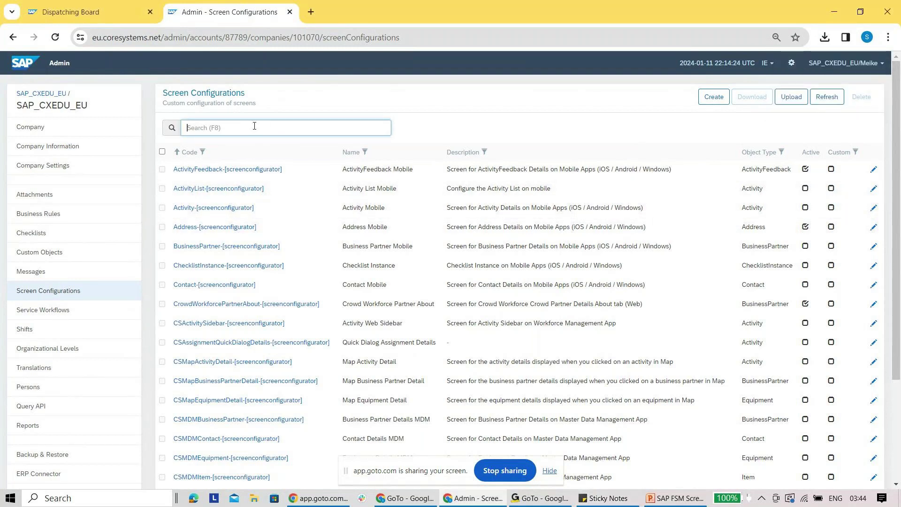
key(alt+Tab)
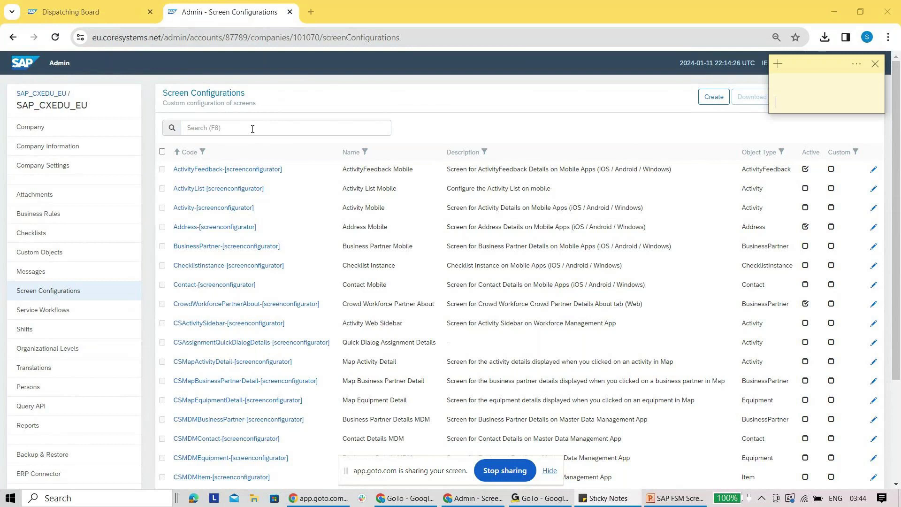
scroll(383, 218, down, 3)
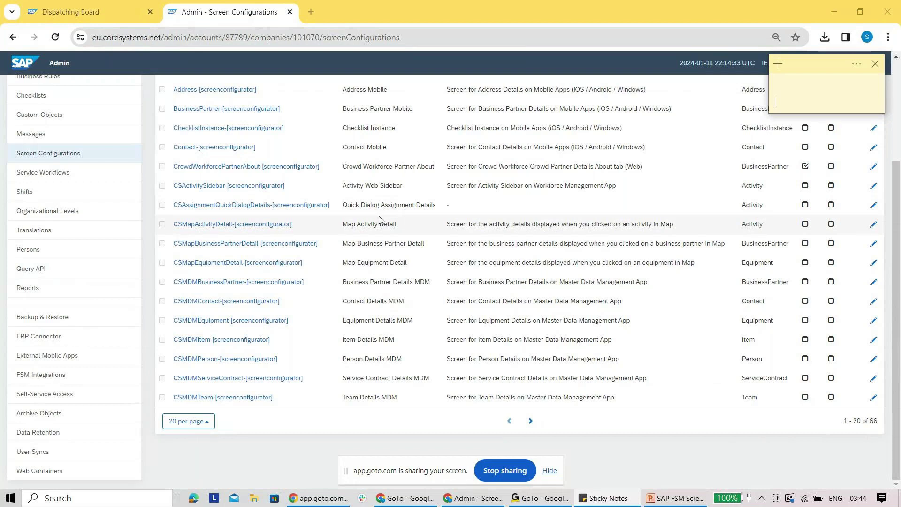
scroll(368, 206, up, 1)
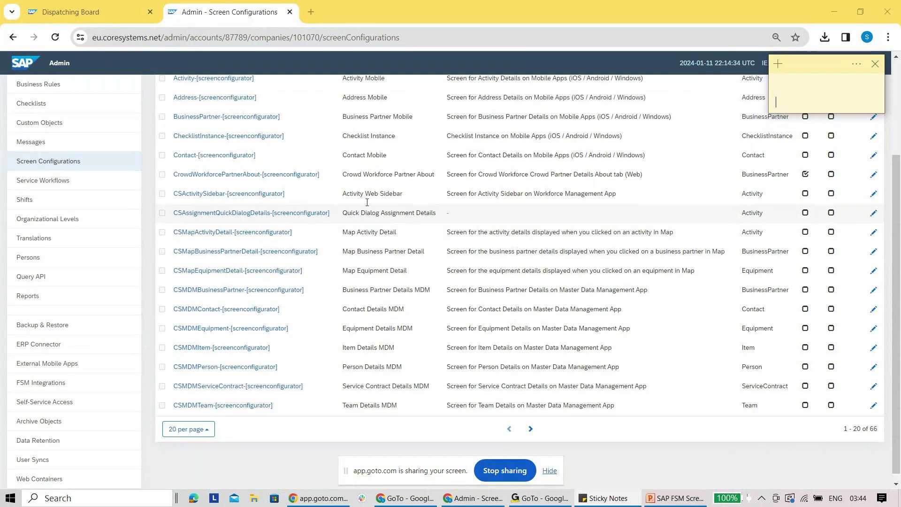
scroll(367, 202, up, 2)
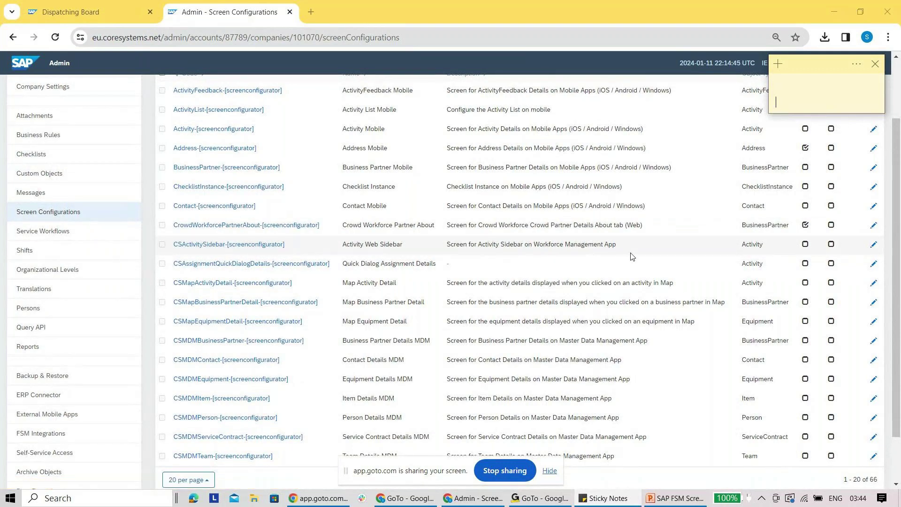
click(873, 247)
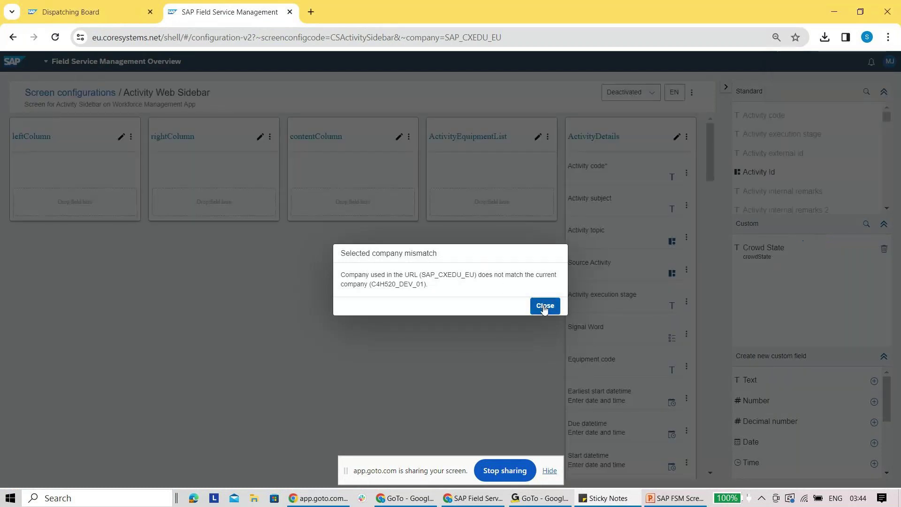
Close the 'Selected company mismatch' notice to reveal the Activity Web Sidebar editor.
click(544, 306)
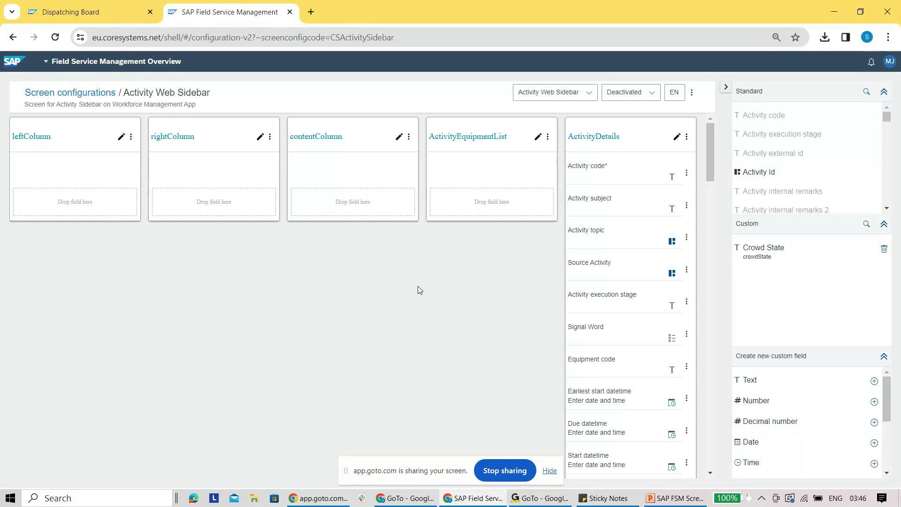
Browse the Activity Web Sidebar canvas and custom field list, then bring PowerPoint forward.
scroll(418, 290, down, 15)
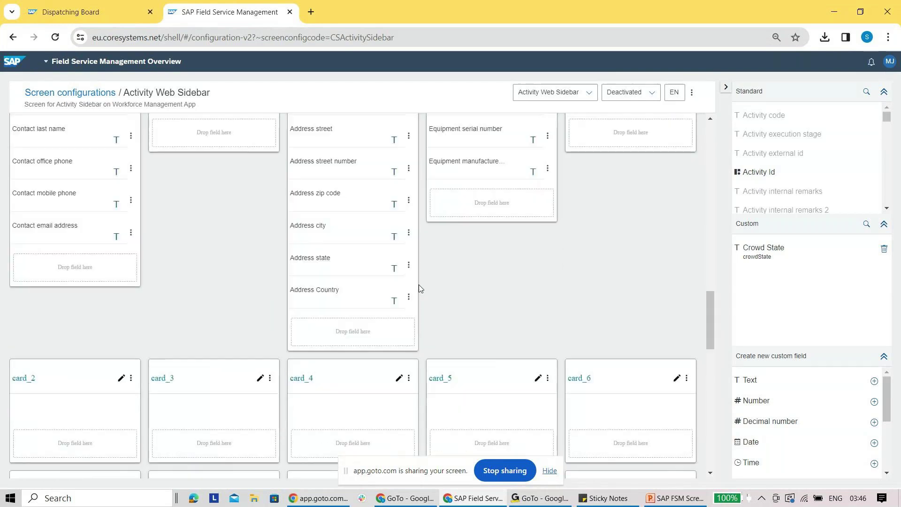
scroll(419, 282, up, 8)
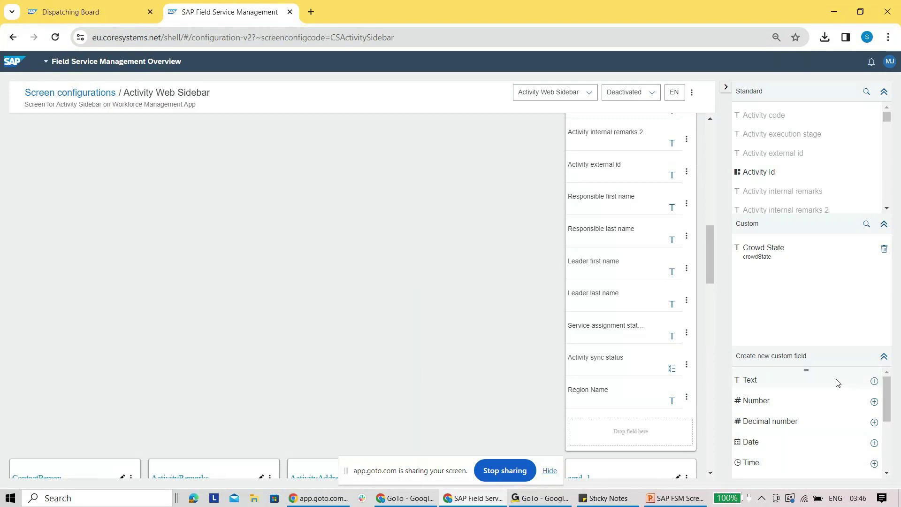
drag(888, 391, 888, 450)
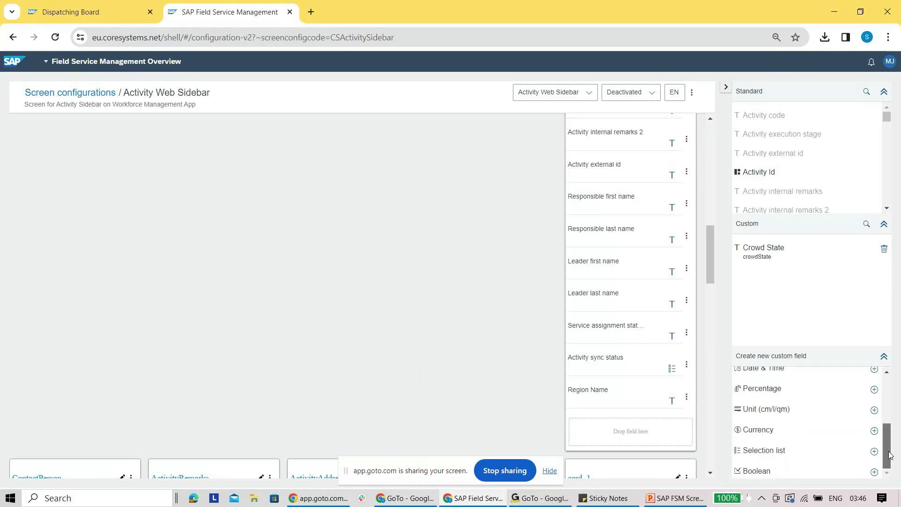
drag(889, 448, 892, 385)
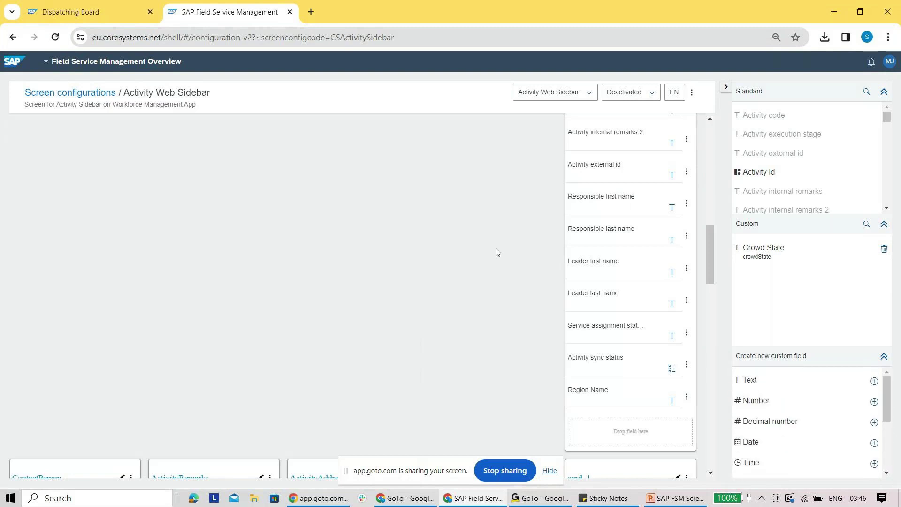
scroll(407, 253, up, 6)
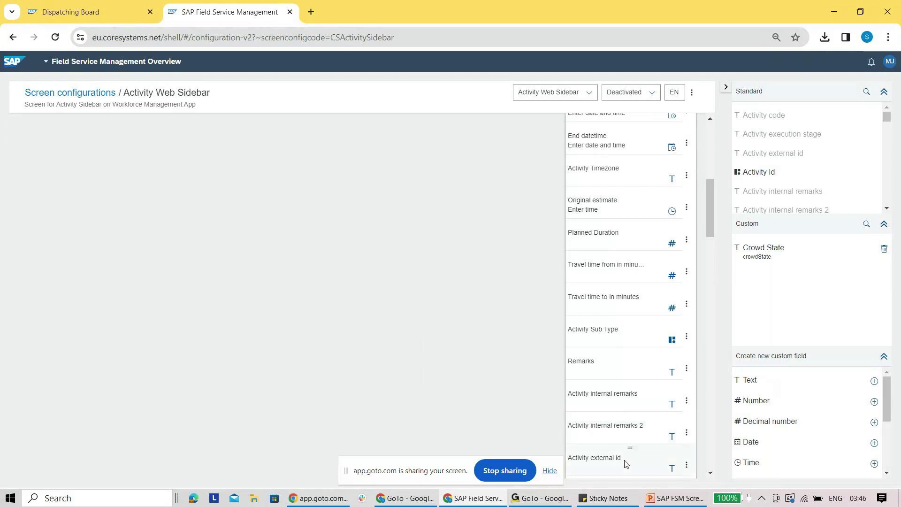
click(663, 501)
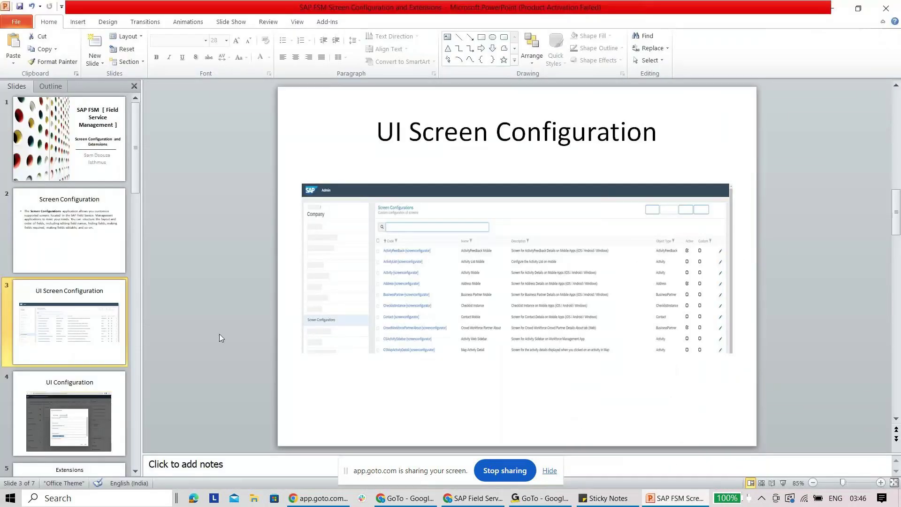
Start the slide show, accept the graphics warning, and advance through UI Configuration to Extensions.
scroll(115, 344, down, 2)
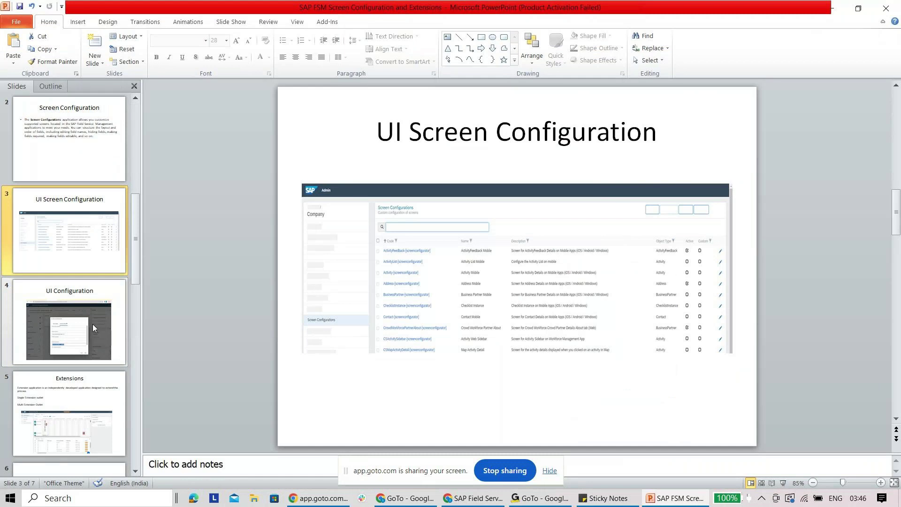
click(783, 483)
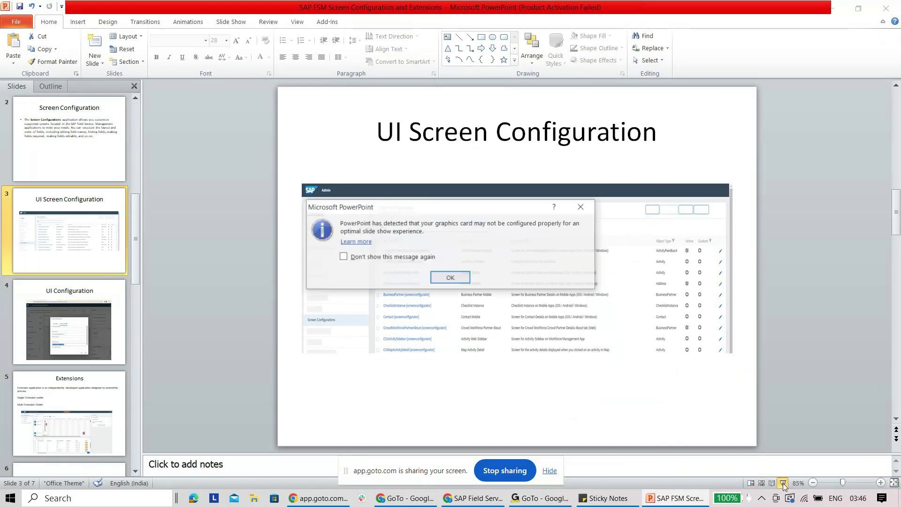
click(450, 277)
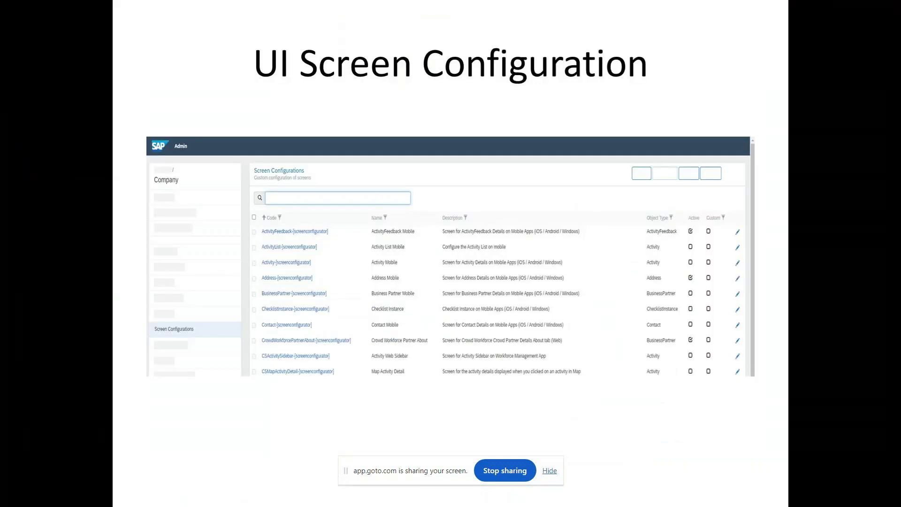
click(279, 277)
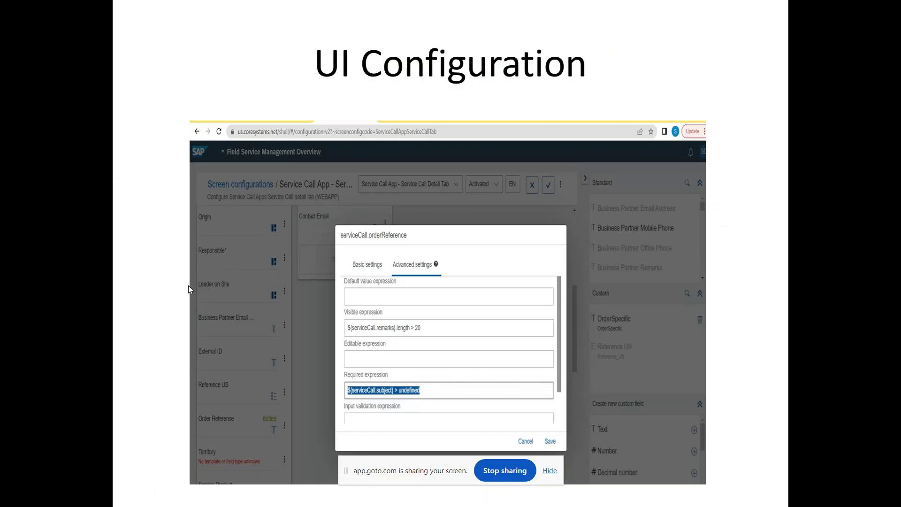
key(Right)
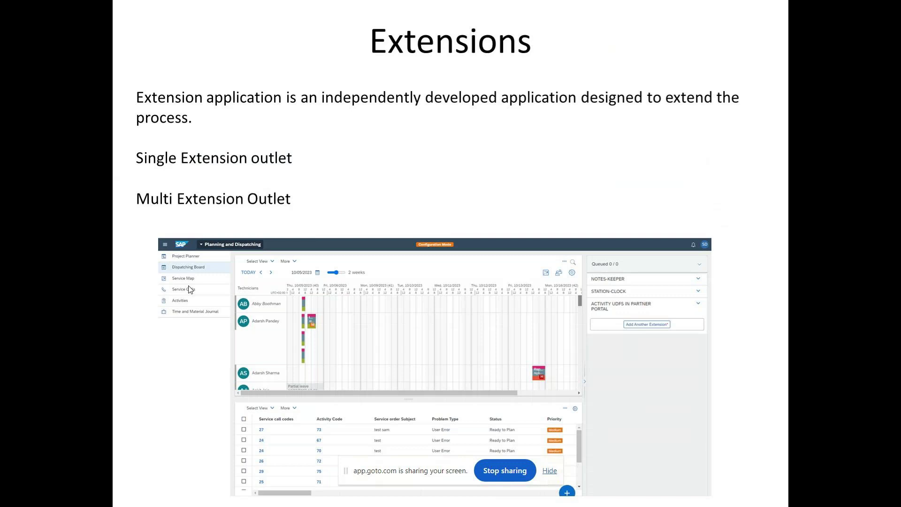
Exit the slide show back to the editing view on slide 5, 'Extensions'.
key(Escape)
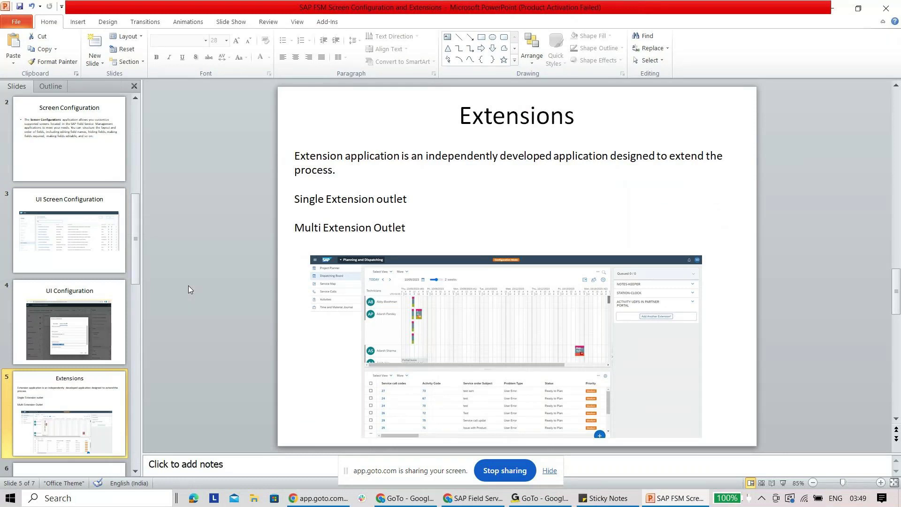
Page past slide 6 to the final 'Thank you, Reach out to us!' contact slide.
key(Page_Down)
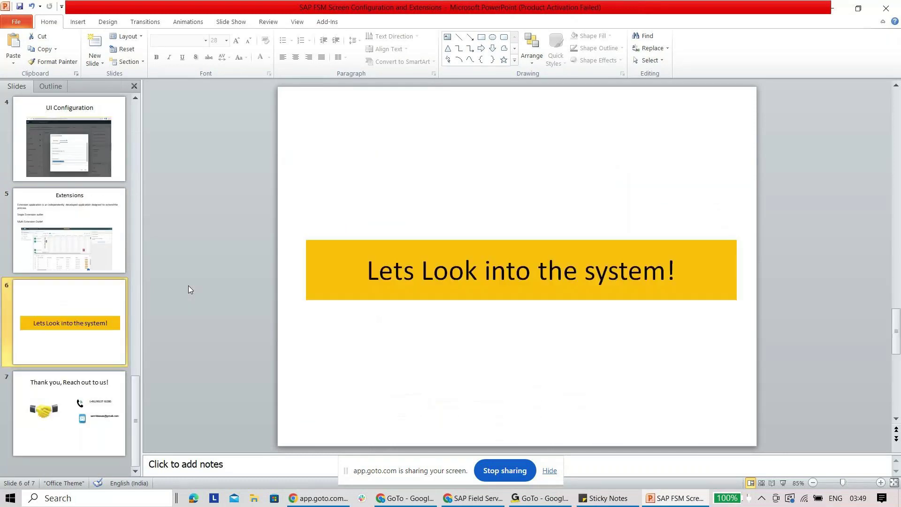
key(Page_Down)
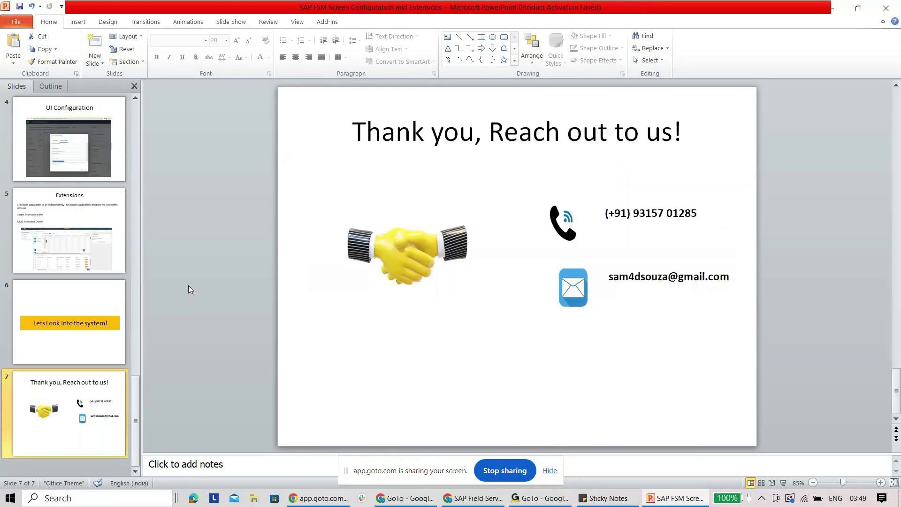